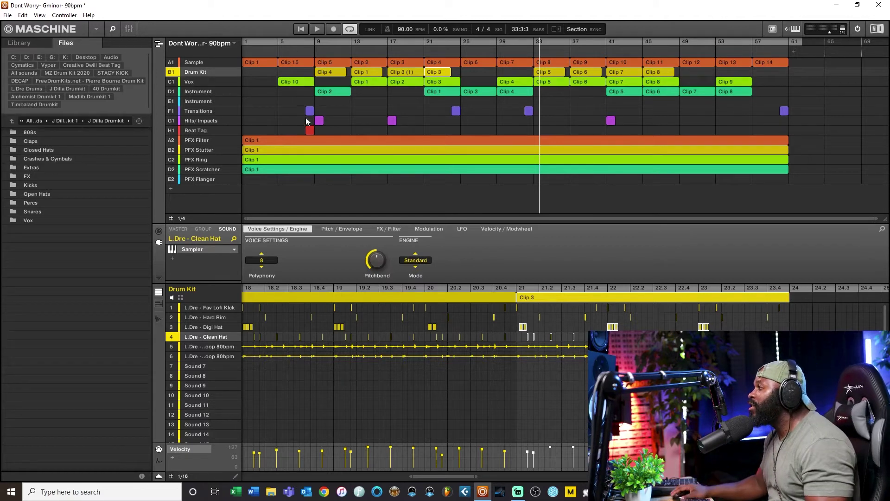
# Step: Check the Hits/Impacts and Beat Tag groups, then show the Transitions group in the editor
pyautogui.click(202, 112)
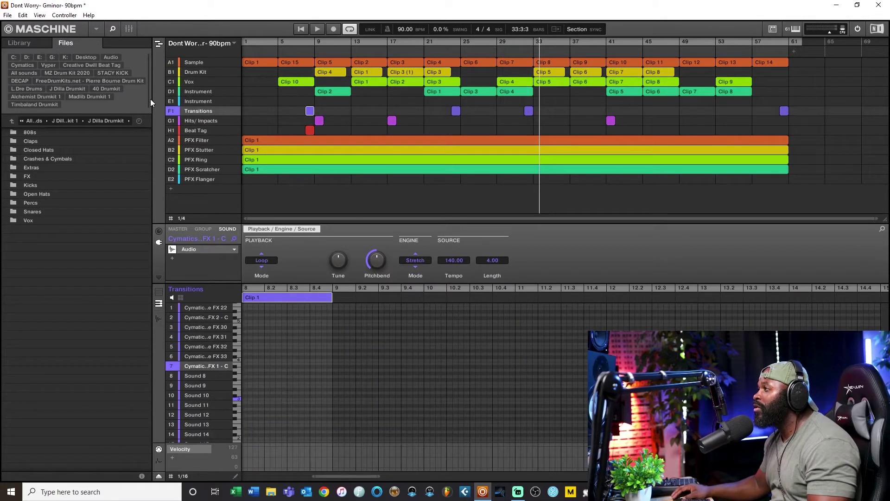
pyautogui.click(200, 121)
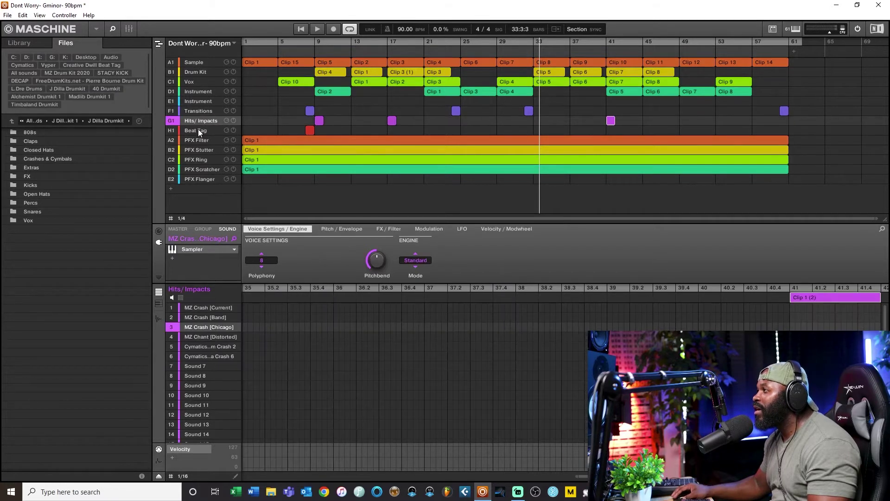
pyautogui.click(199, 131)
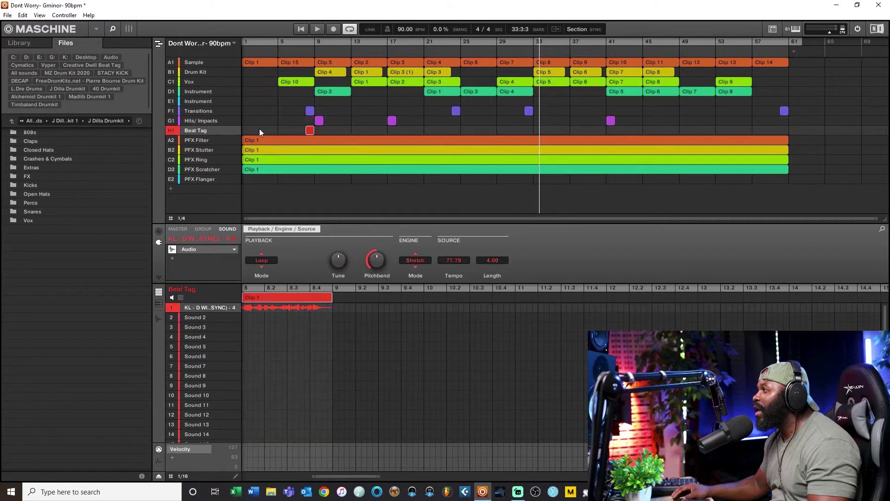
pyautogui.click(202, 111)
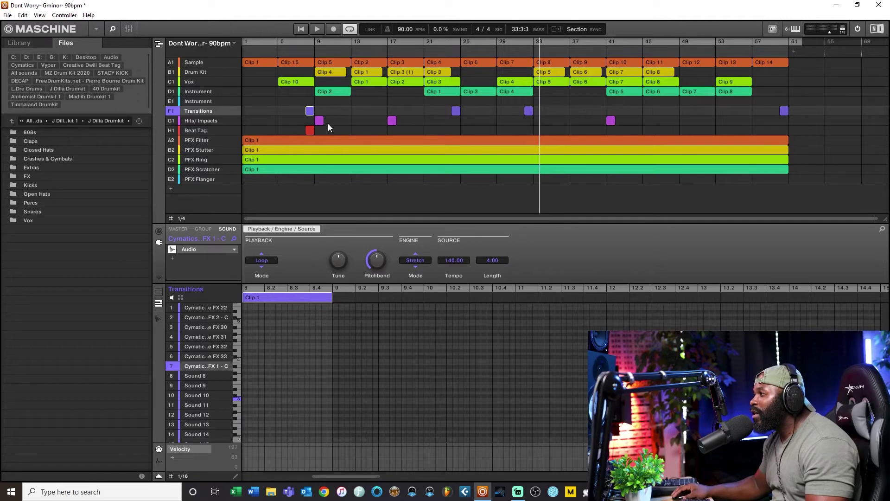
# Step: Audition the arrangement from the start and again from bar 21
pyautogui.click(277, 50)
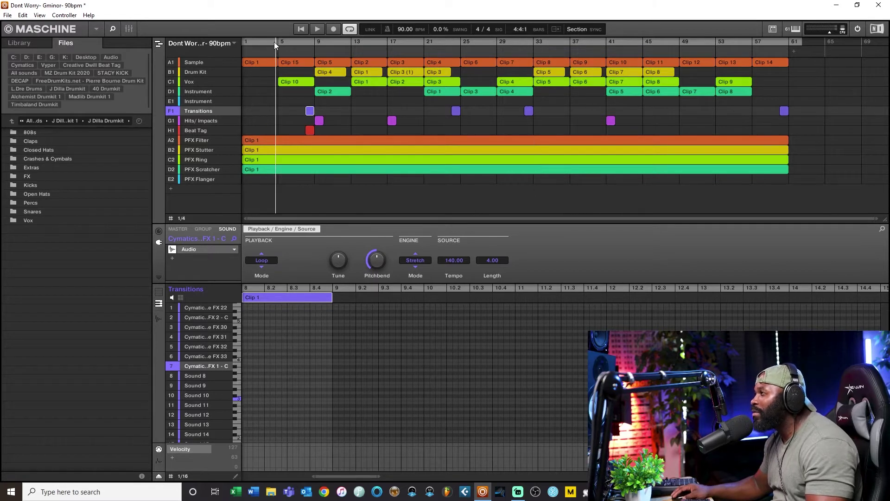
pyautogui.click(277, 41)
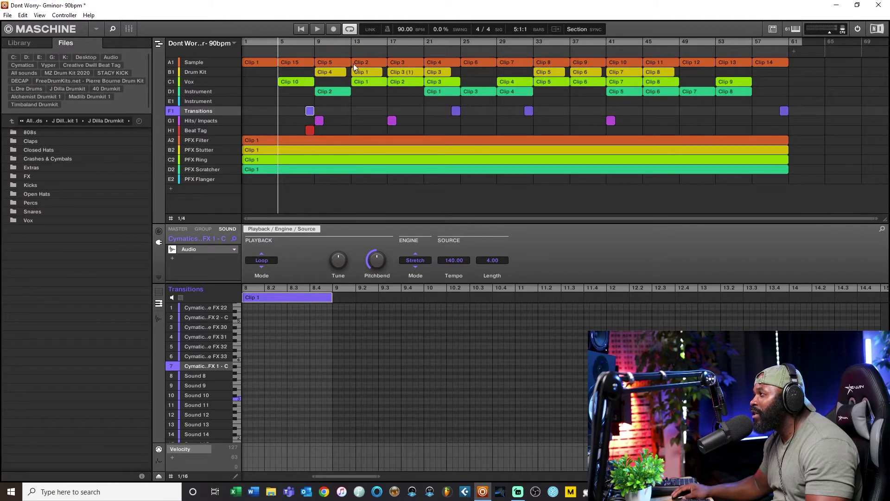
pyautogui.click(305, 29)
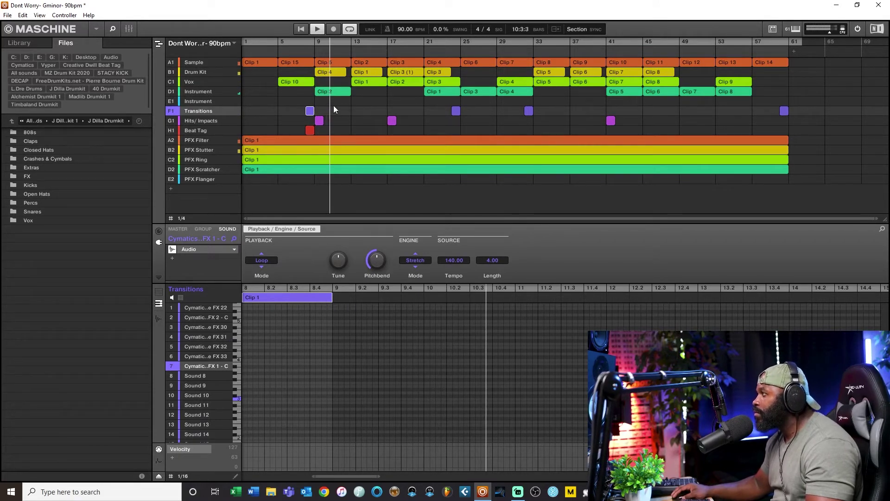
pyautogui.click(423, 40)
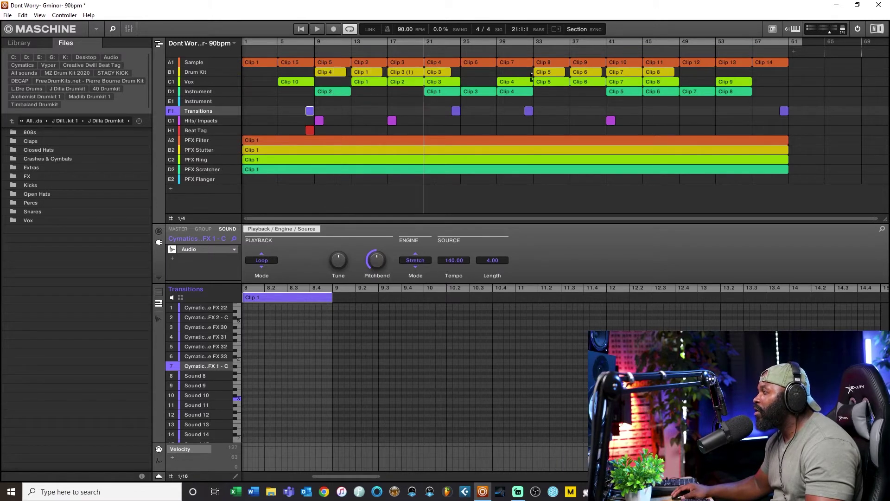
pyautogui.press('space')
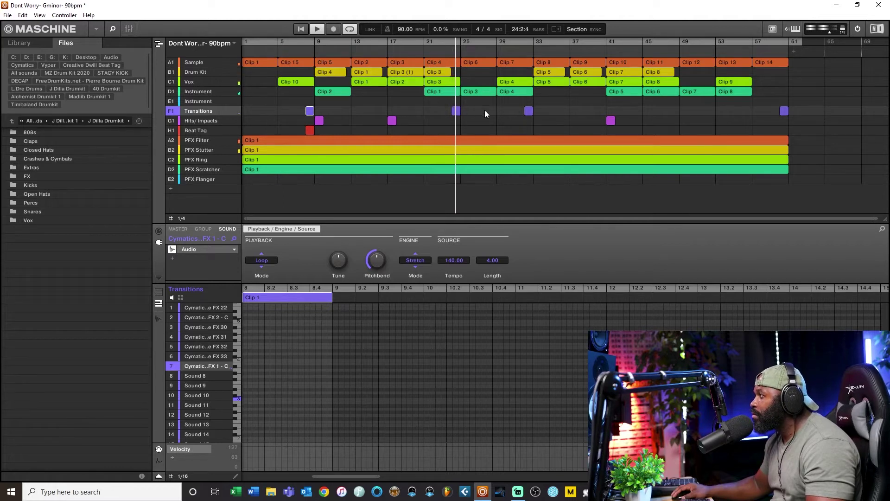
# Step: Marquee-select all clips across the arrangement and delete them
pyautogui.click(457, 114)
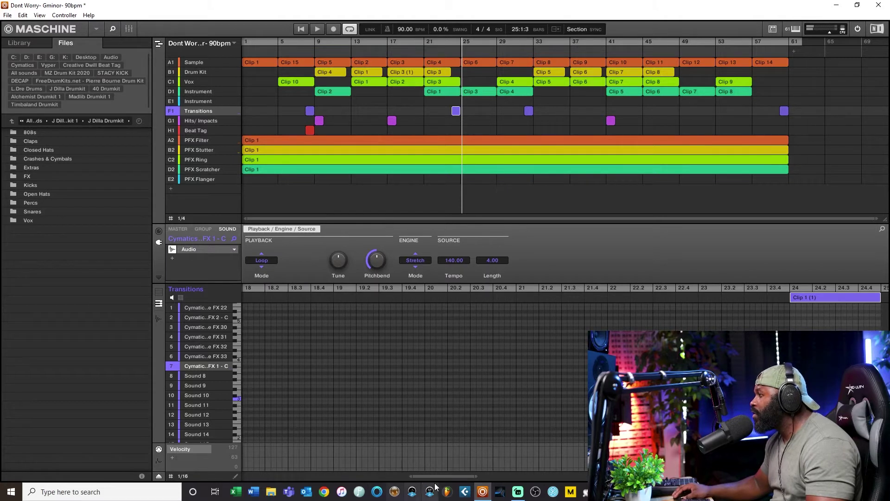
pyautogui.moveTo(435, 475); pyautogui.dragTo(444, 476)
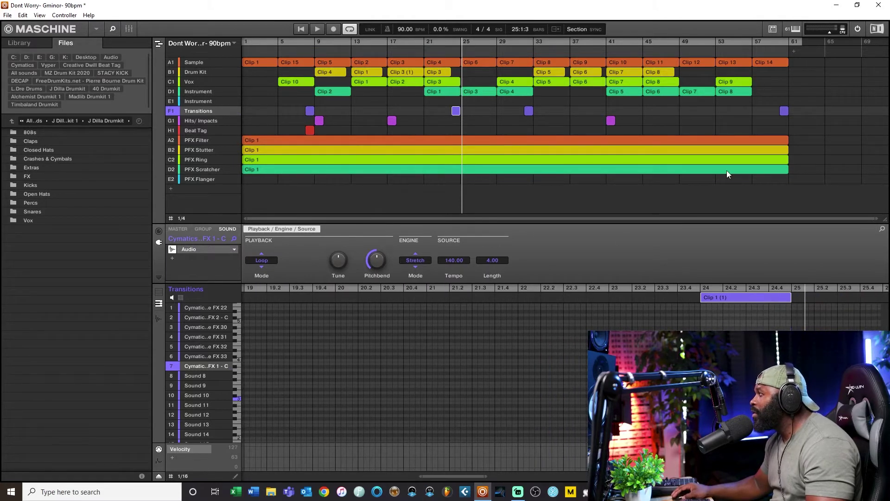
pyautogui.moveTo(837, 108); pyautogui.dragTo(202, 133)
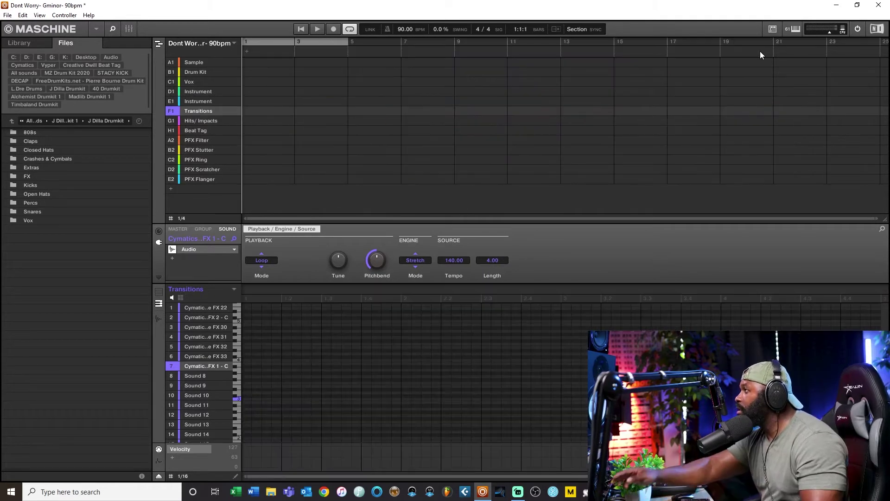
# Step: Move the playhead near the song start, dismissing the section-row and ruler options
pyautogui.rightClick(321, 52)
pyautogui.click(249, 32)
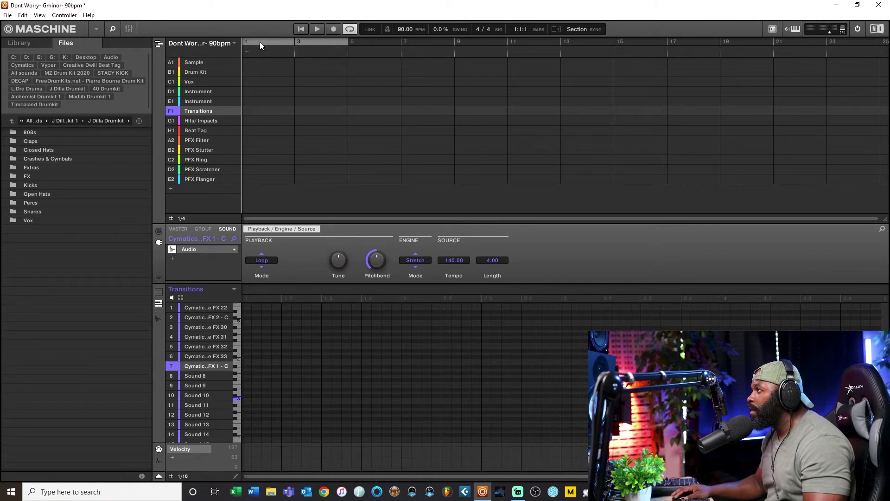
pyautogui.click(260, 43)
pyautogui.rightClick(260, 43)
pyautogui.click(156, 73)
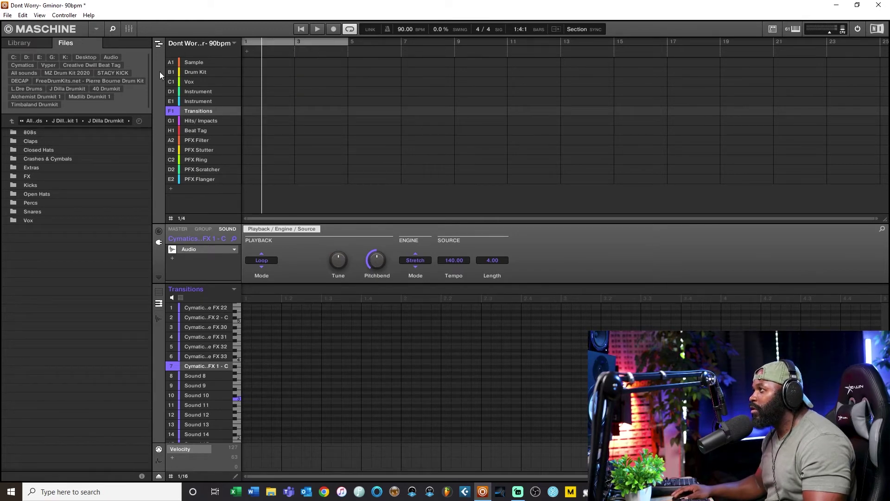
# Step: Select the Intro scene in Ideas view and return to Song view with Intro at bar 1
pyautogui.click(160, 45)
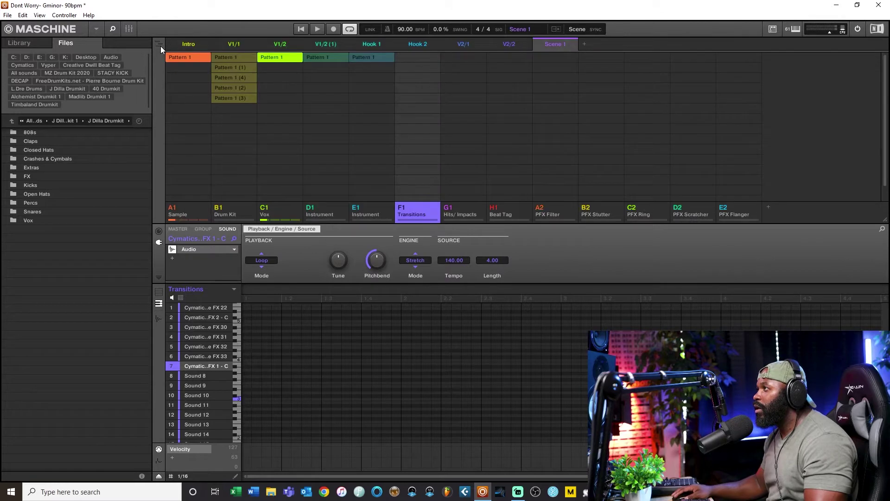
pyautogui.click(188, 43)
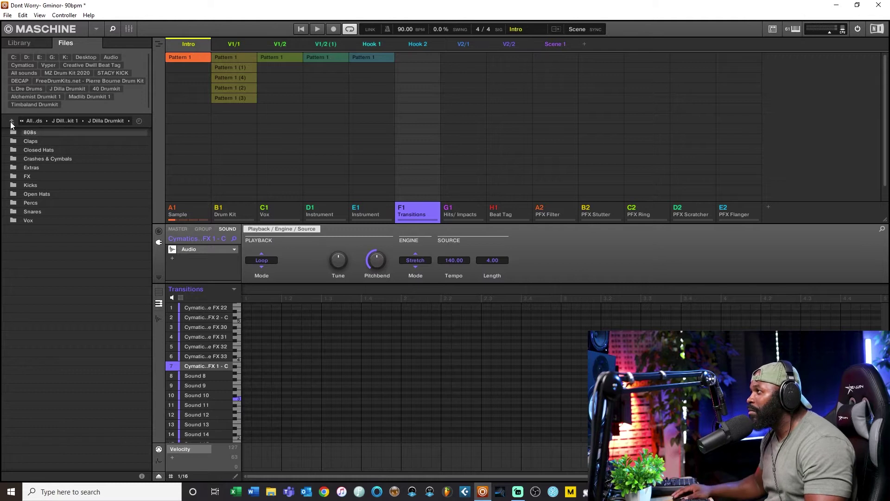
pyautogui.click(158, 45)
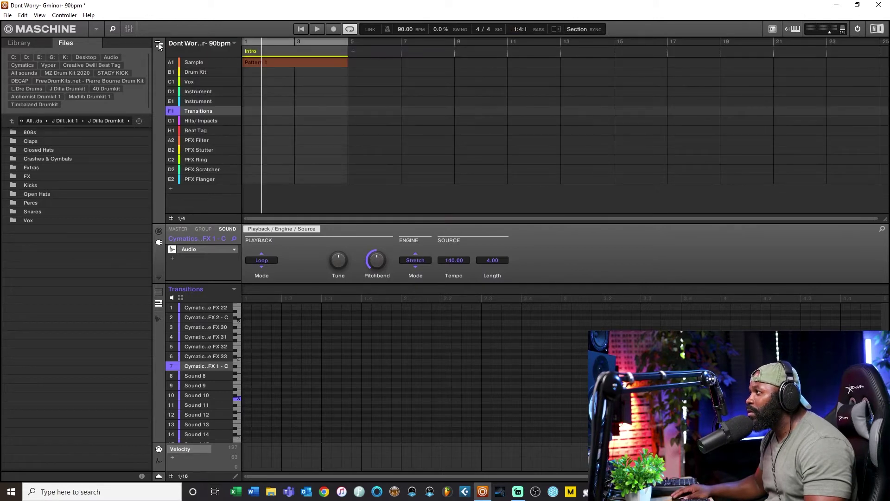
# Step: Lay out Intro through Hook 2, loop bars 1–25, and play from the start
pyautogui.click(159, 45)
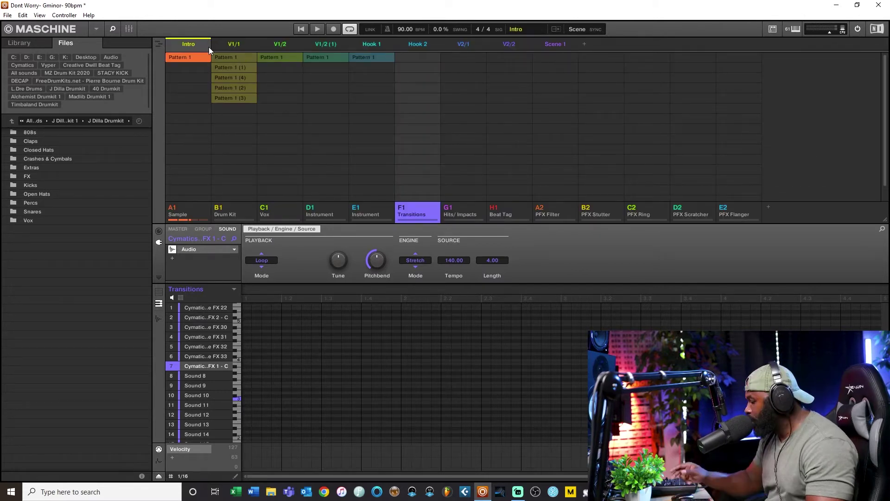
pyautogui.click(158, 45)
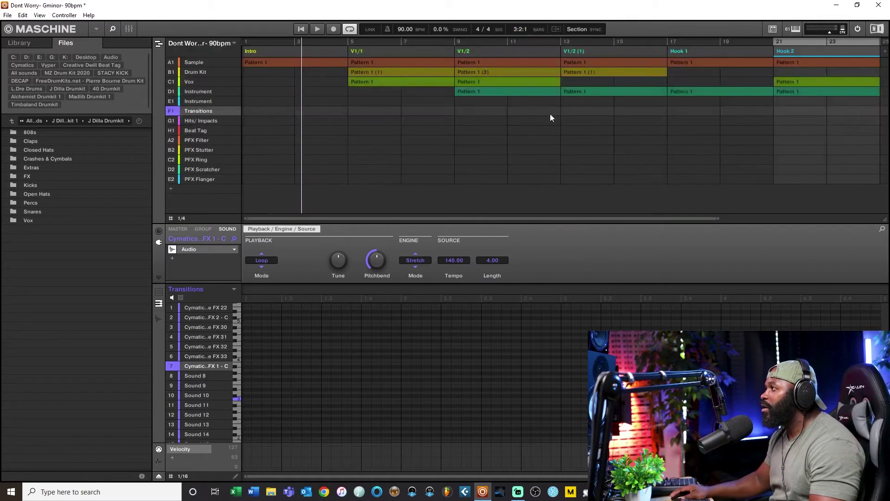
pyautogui.moveTo(716, 216); pyautogui.dragTo(874, 216)
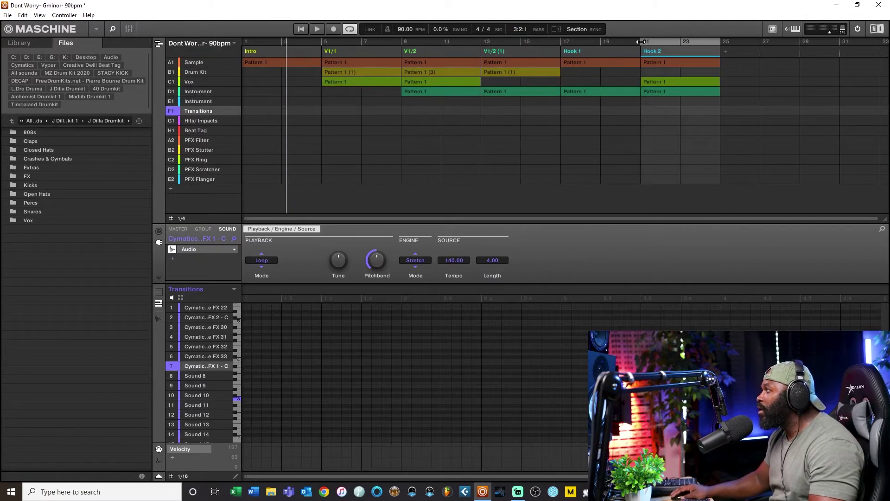
pyautogui.moveTo(641, 41); pyautogui.dragTo(245, 41)
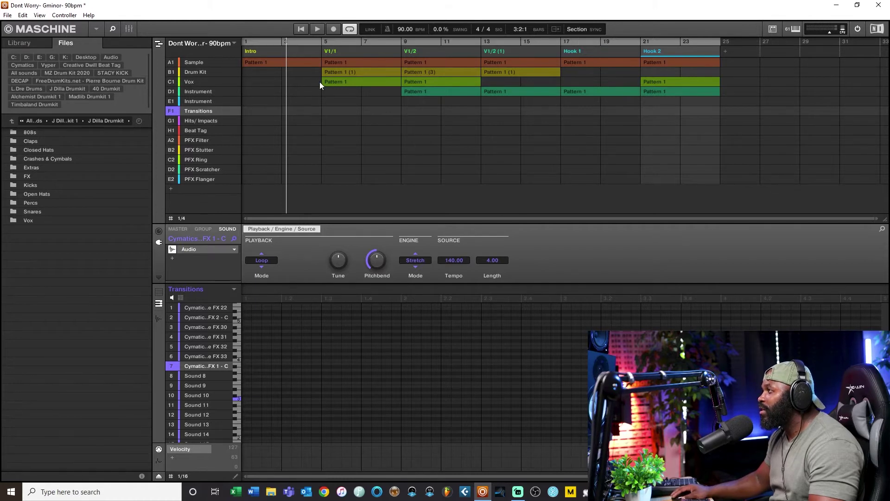
pyautogui.click(301, 29)
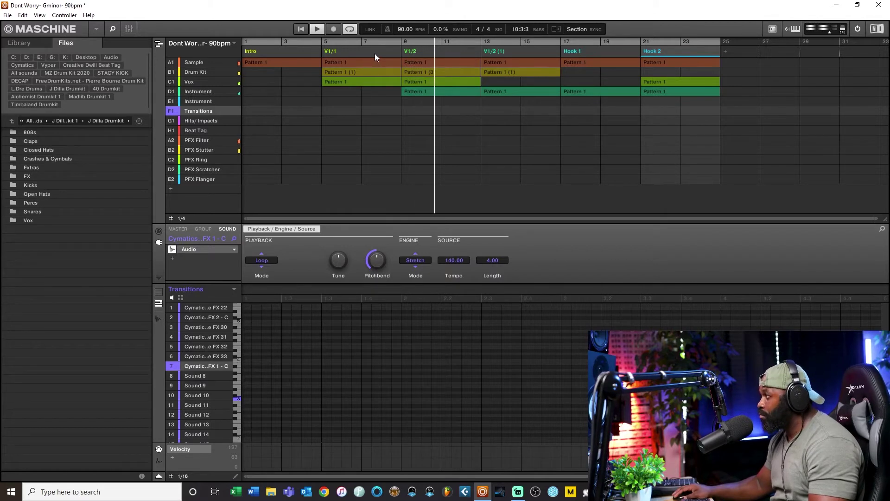
# Step: Stop playback and convert the Intro section into clips
pyautogui.press('space')
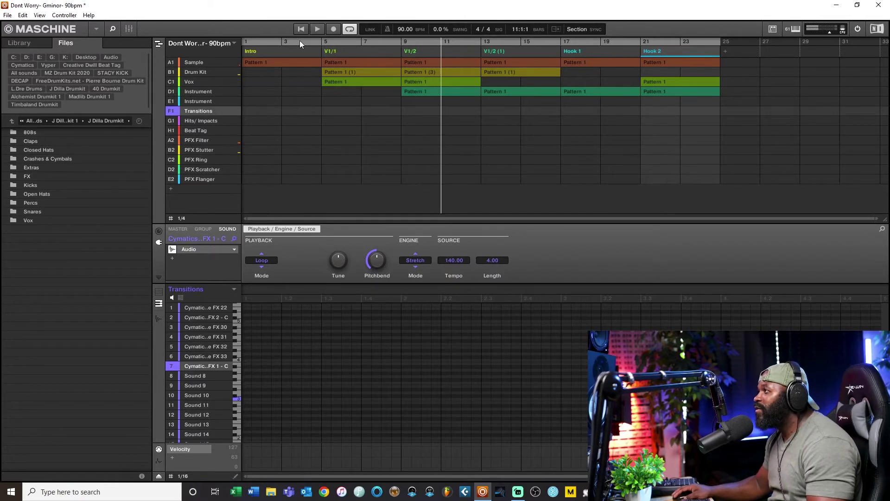
pyautogui.rightClick(285, 53)
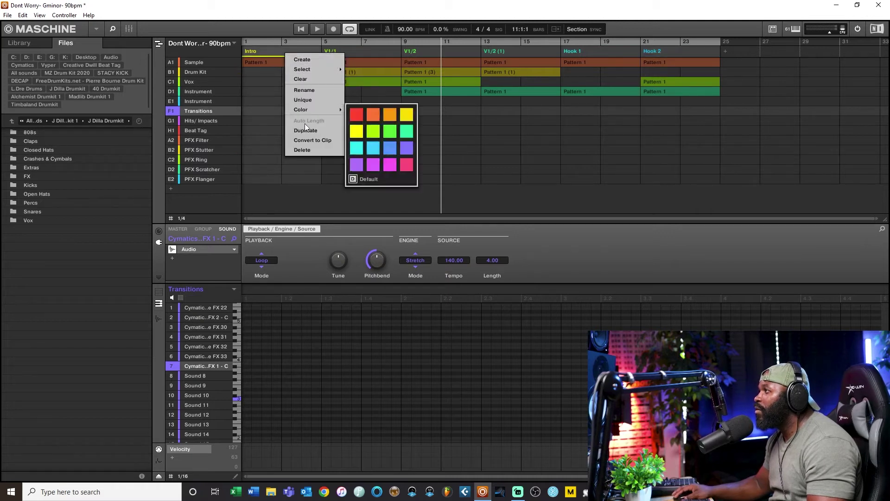
pyautogui.click(264, 52)
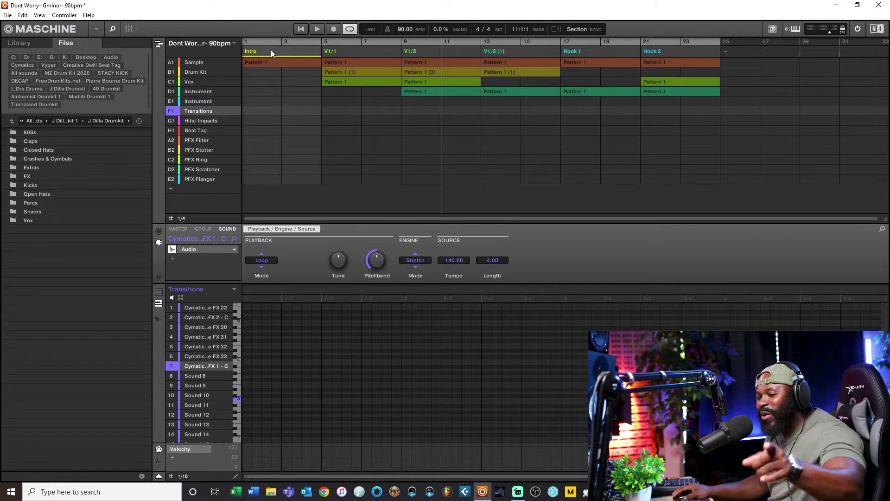
pyautogui.rightClick(286, 47)
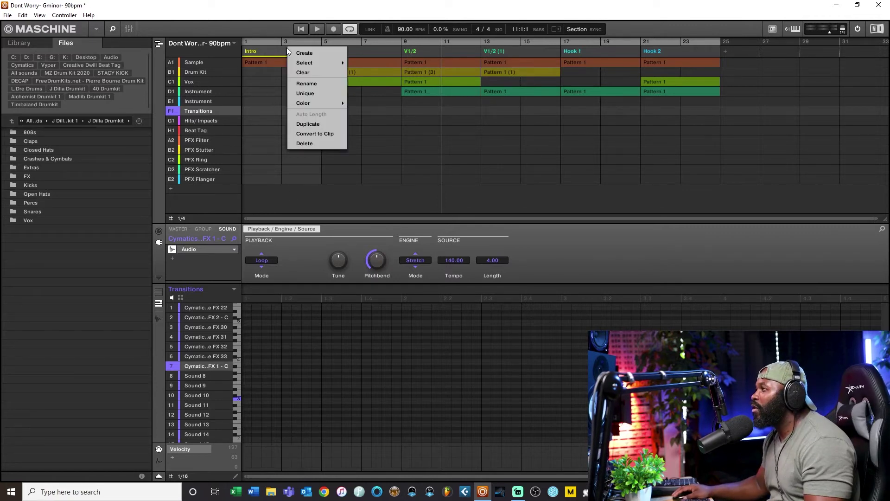
pyautogui.click(310, 133)
# Step: Convert the V1/1, V1/2 and V1/2 (1) sections into clips
pyautogui.rightClick(358, 50)
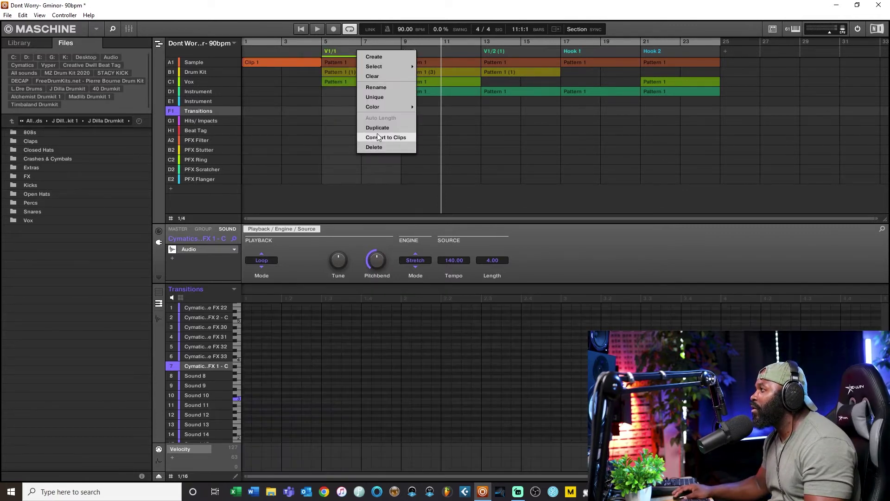
pyautogui.click(371, 137)
pyautogui.rightClick(412, 52)
pyautogui.click(459, 138)
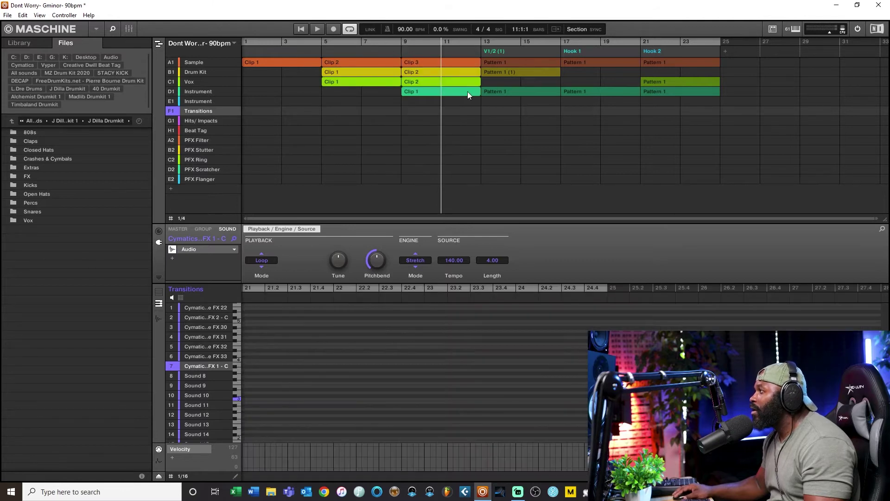
pyautogui.rightClick(495, 49)
pyautogui.click(519, 138)
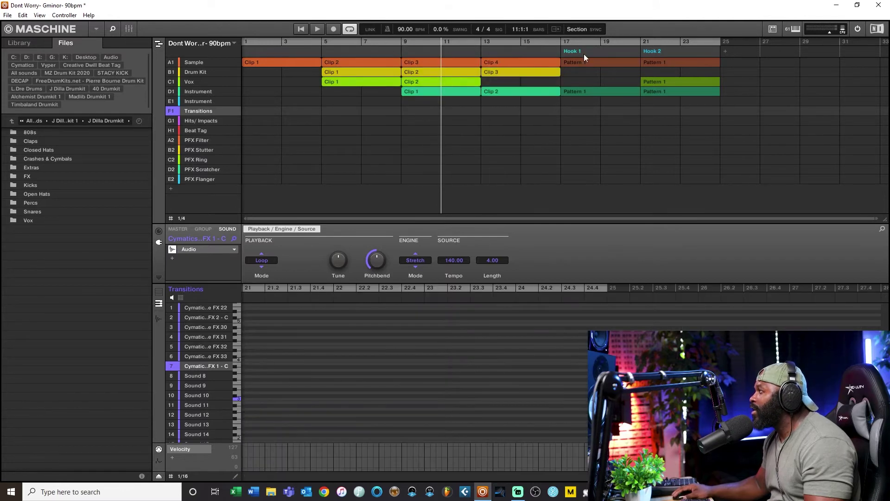
# Step: Convert the Hook 1 and Hook 2 sections into clips
pyautogui.rightClick(587, 51)
pyautogui.click(604, 137)
pyautogui.rightClick(658, 50)
pyautogui.click(677, 134)
pyautogui.click(278, 47)
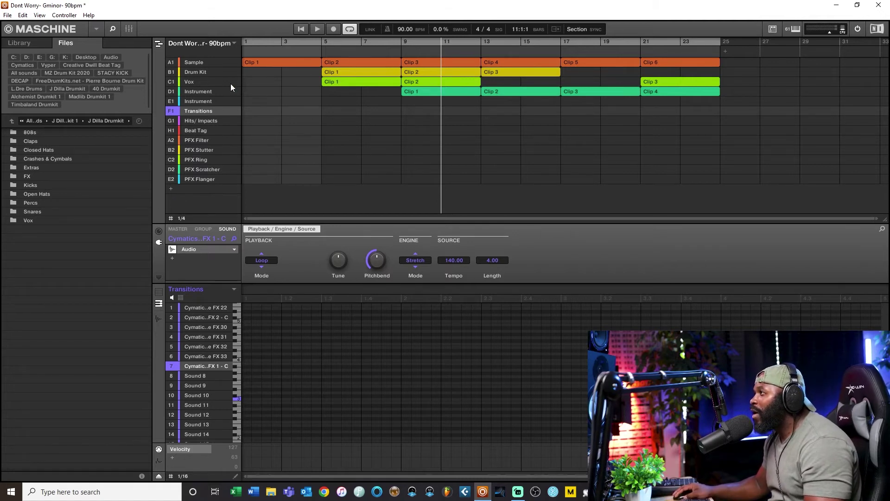
# Step: Create a Transitions clip at bar 4, settling the arrangement grid on 1 Bar
pyautogui.click(308, 112)
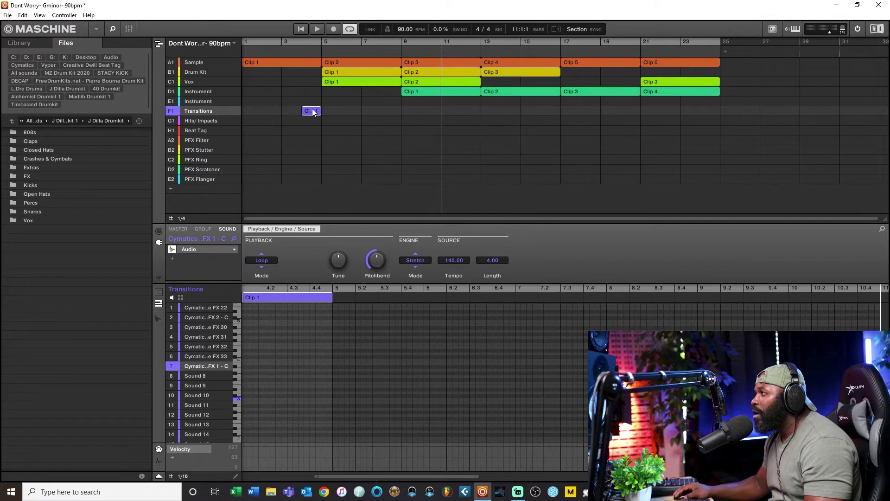
pyautogui.moveTo(302, 111)
pyautogui.mouseDown()
pyautogui.moveTo(214, 115)
pyautogui.moveTo(302, 116)
pyautogui.mouseUp()
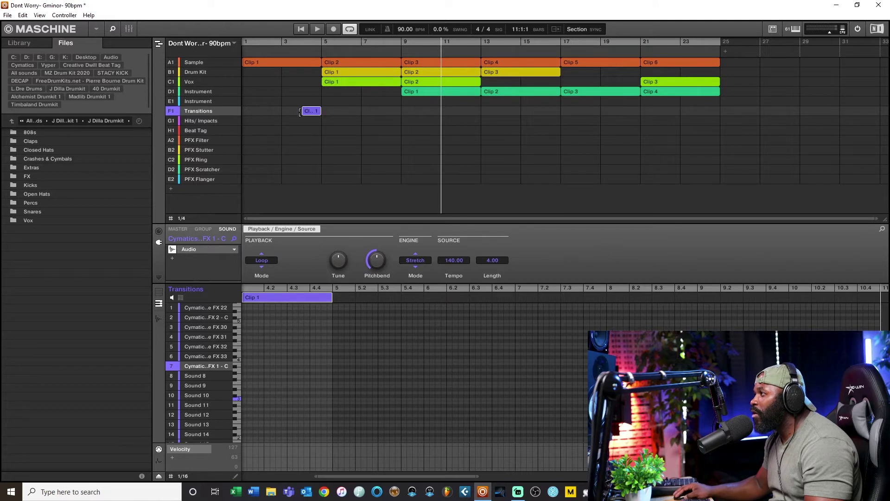
pyautogui.click(182, 218)
pyautogui.click(195, 260)
pyautogui.moveTo(312, 112); pyautogui.dragTo(291, 116)
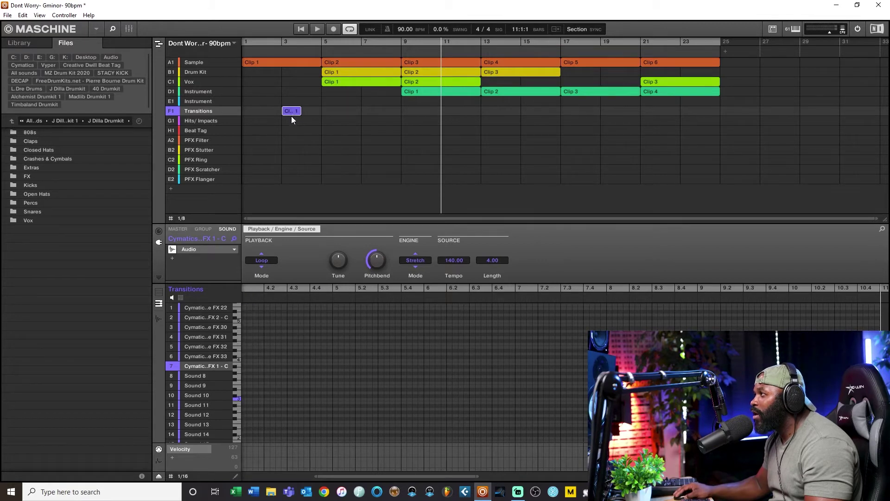
pyautogui.click(181, 218)
pyautogui.click(193, 234)
pyautogui.moveTo(293, 113); pyautogui.dragTo(314, 115)
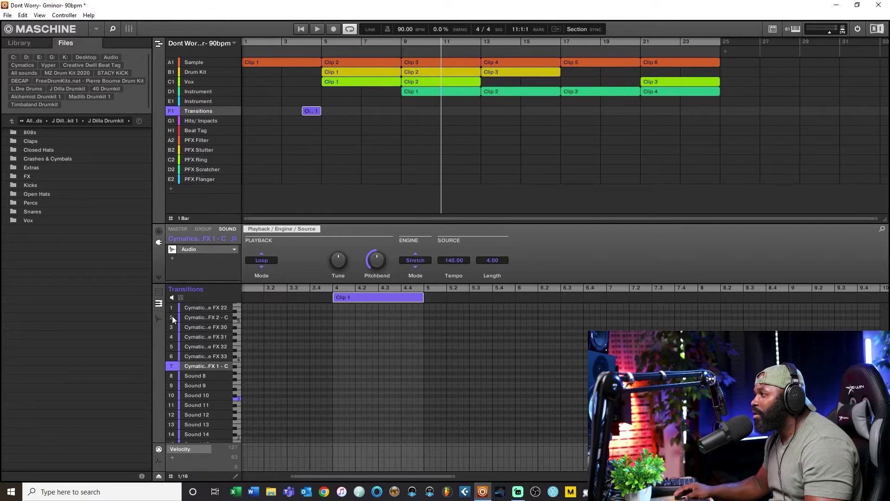
pyautogui.click(203, 326)
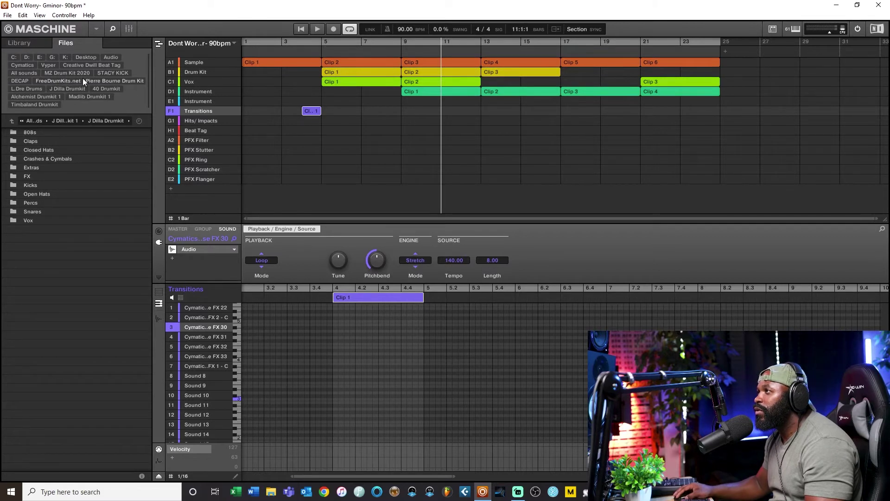
# Step: Browse the Cymatics 2020 Melody Collection folder and go back up
pyautogui.click(27, 67)
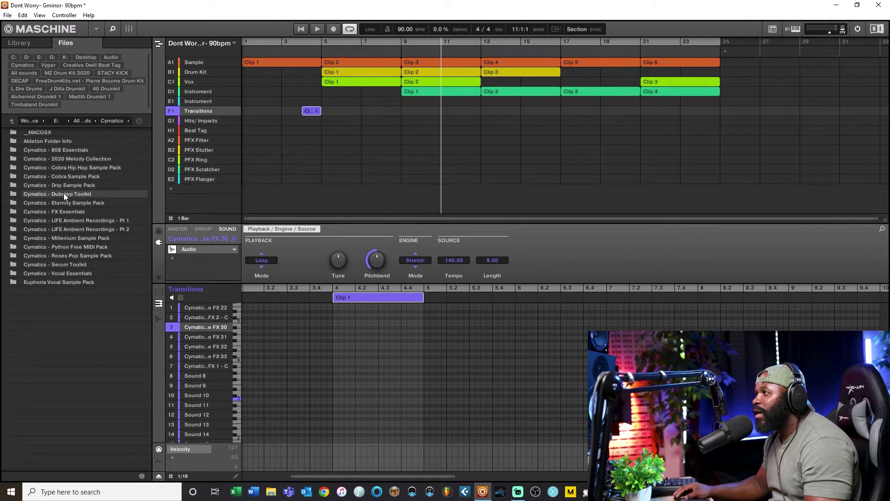
pyautogui.doubleClick(82, 159)
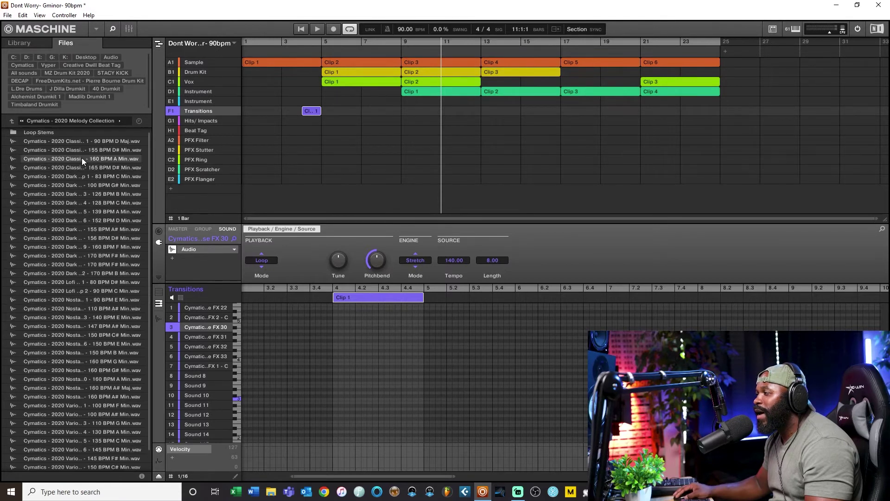
pyautogui.click(12, 120)
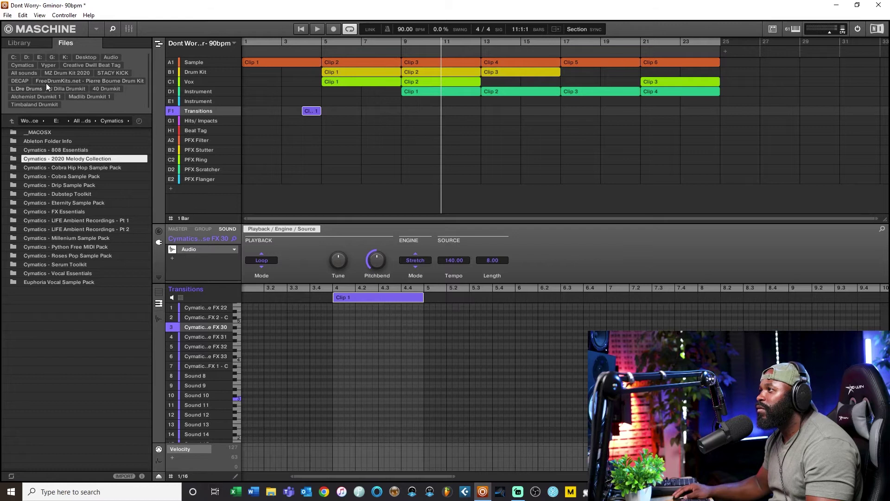
# Step: Open Vyper's Serpent Lofi > FX > Various, select Misc FX 5, then return to Serpent Lofi
pyautogui.click(52, 66)
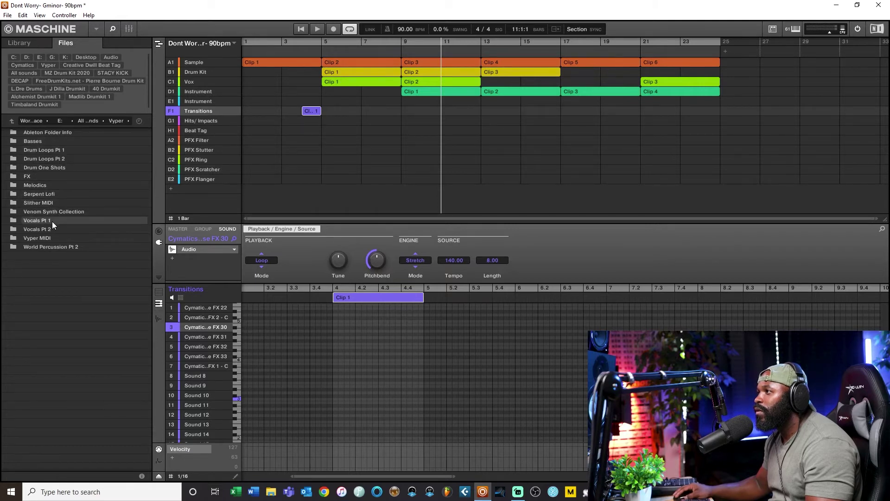
pyautogui.doubleClick(50, 193)
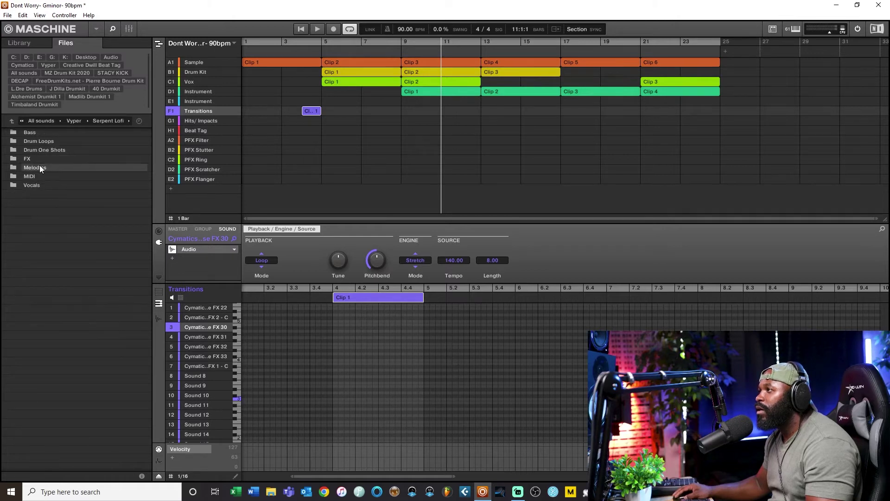
pyautogui.doubleClick(40, 159)
pyautogui.doubleClick(43, 141)
pyautogui.click(67, 170)
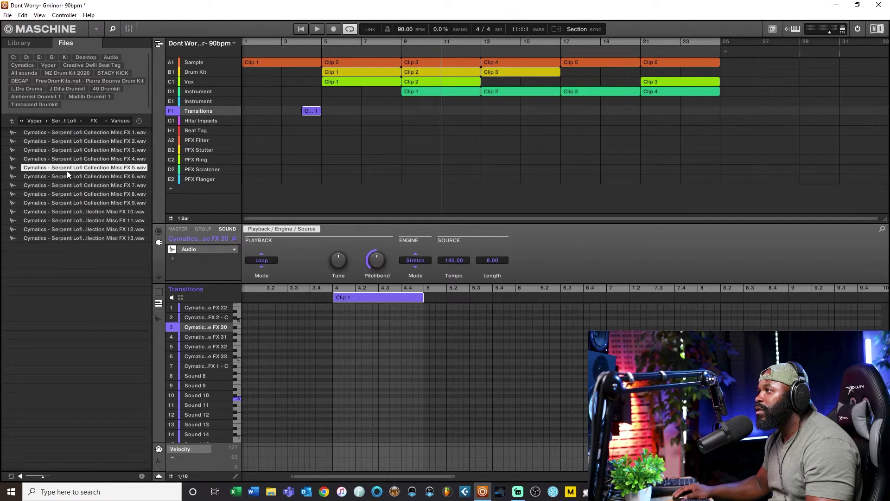
pyautogui.click(12, 121)
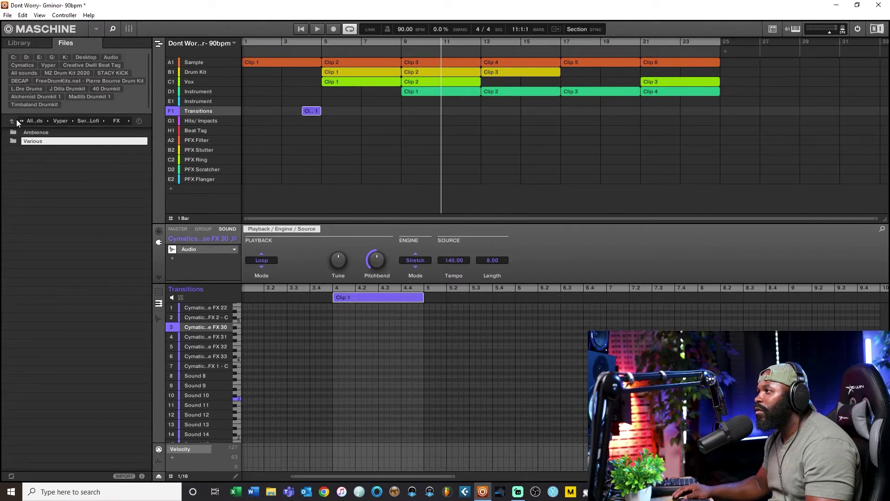
pyautogui.click(13, 121)
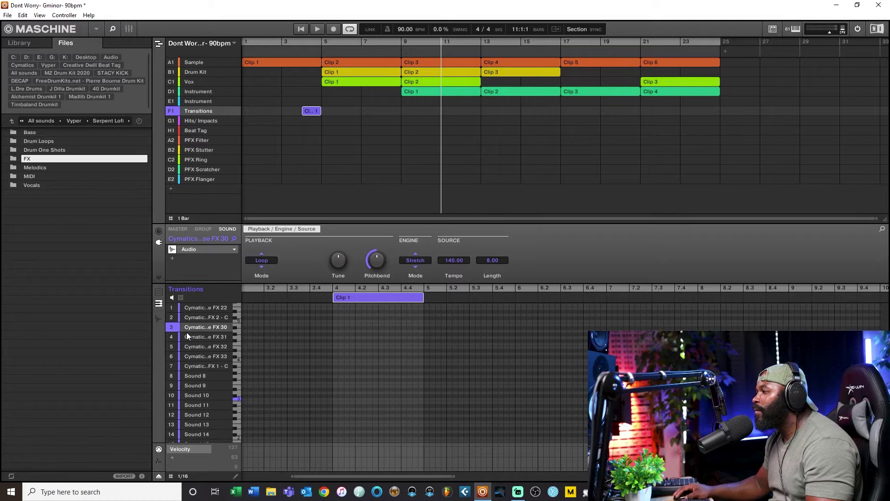
# Step: Switch the Transitions sound's engine to Sampler and back to Audio
pyautogui.click(229, 249)
pyautogui.moveTo(252, 42)
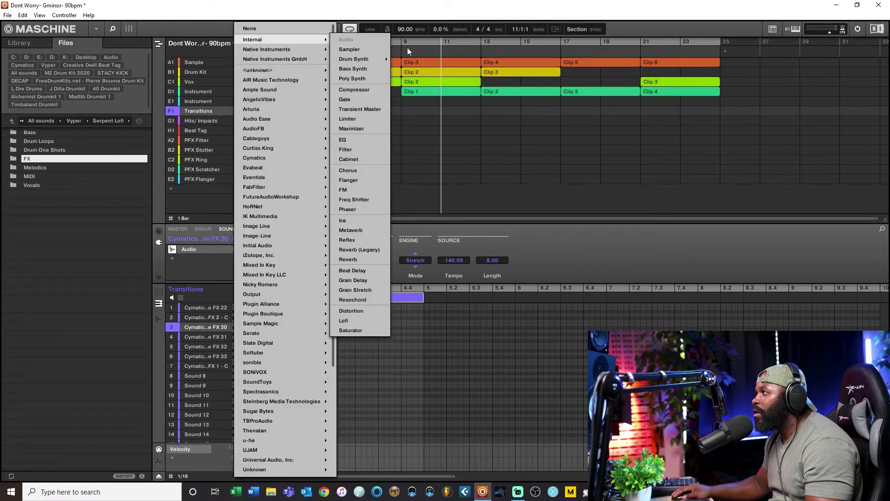
pyautogui.click(358, 50)
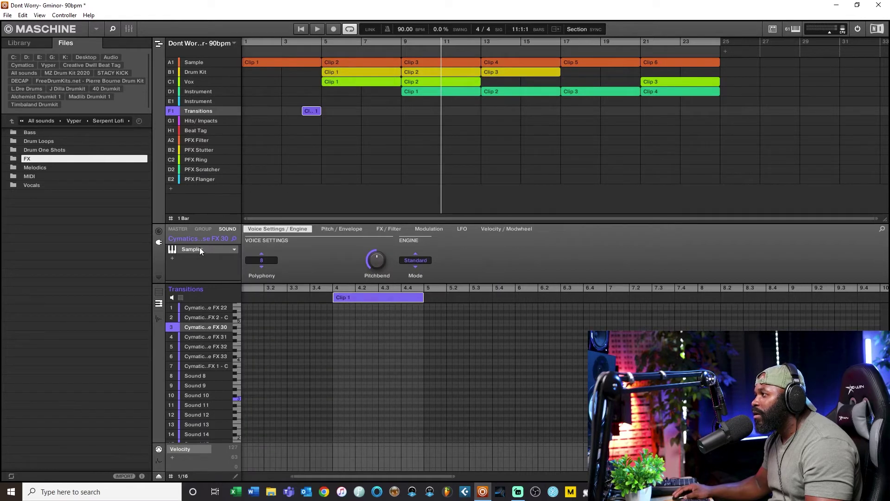
pyautogui.click(235, 249)
pyautogui.moveTo(261, 40)
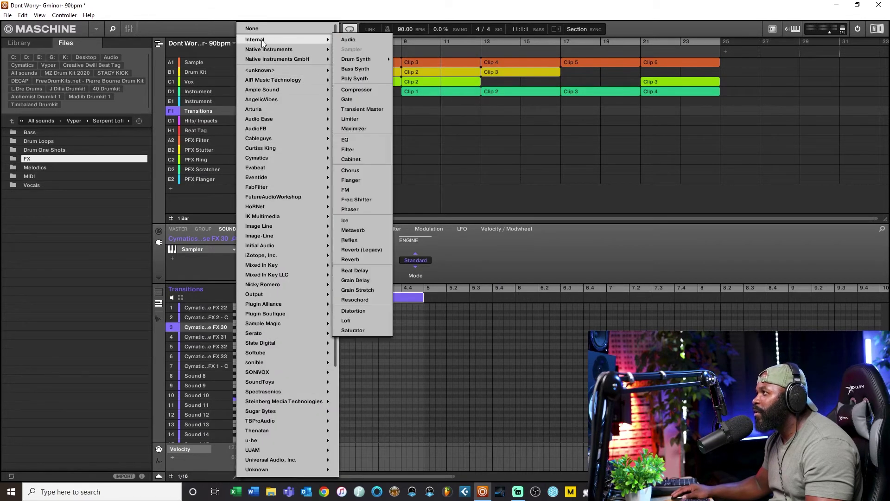
pyautogui.click(345, 39)
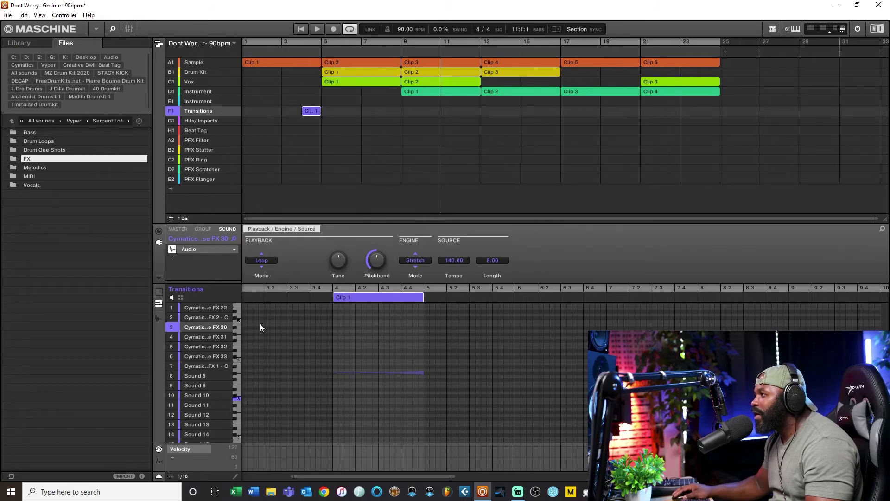
# Step: Resize the riser clip shorter and move Transitions Clip 1 to end at bar 5
pyautogui.moveTo(423, 300); pyautogui.dragTo(788, 306)
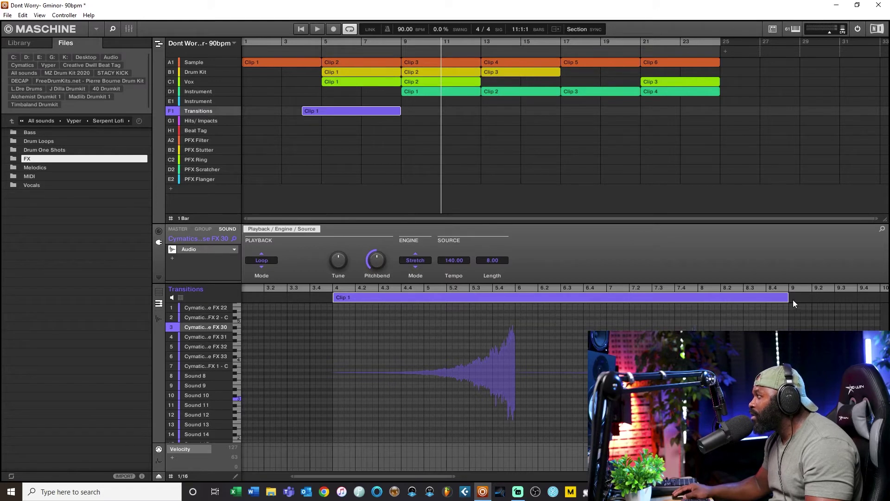
pyautogui.moveTo(790, 299); pyautogui.dragTo(550, 365)
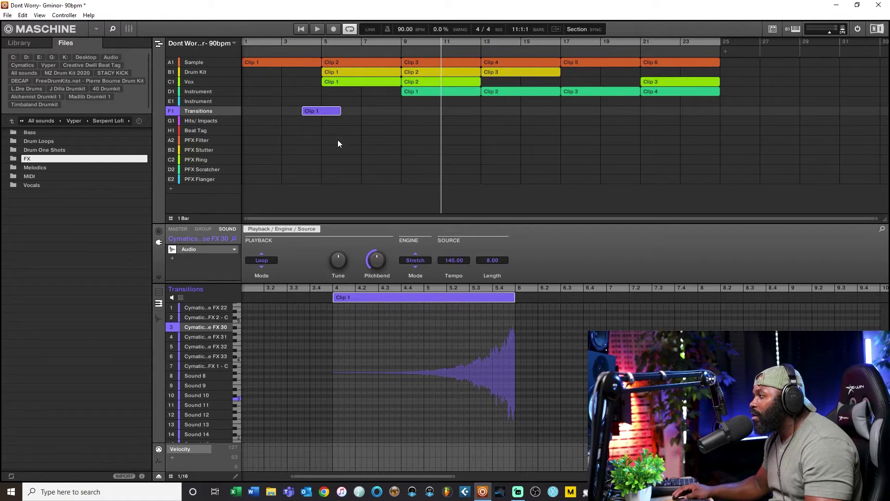
pyautogui.moveTo(328, 113); pyautogui.dragTo(315, 116)
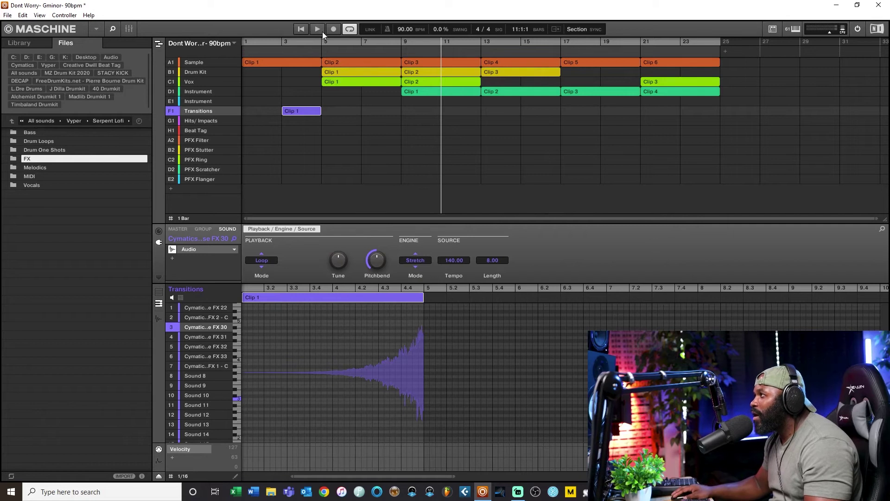
# Step: Bypass the Transitions group's Raum reverb, replay, and create a Hits/Impacts clip at bar 5
pyautogui.click(301, 29)
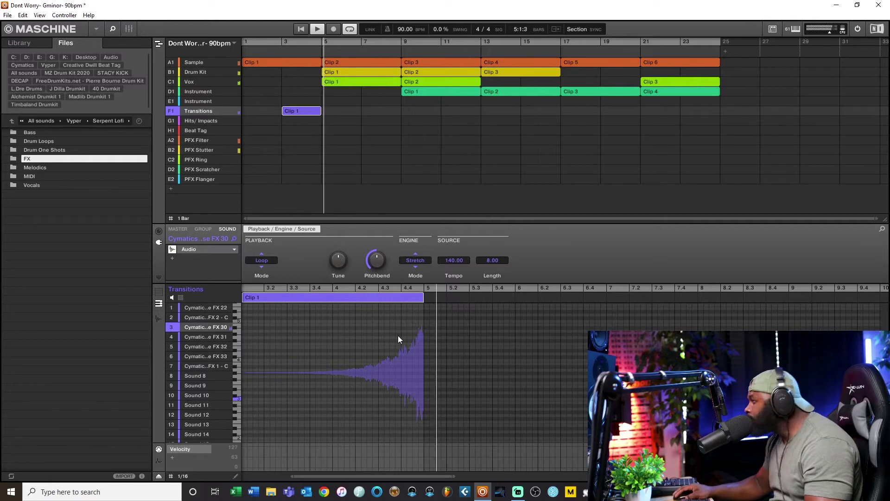
pyautogui.click(201, 230)
pyautogui.click(173, 249)
pyautogui.press('space')
pyautogui.press('space')
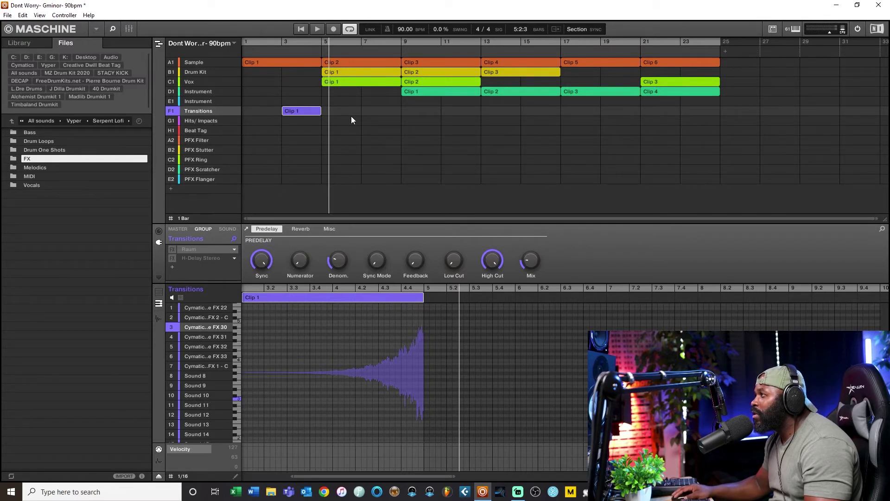
pyautogui.click(324, 121)
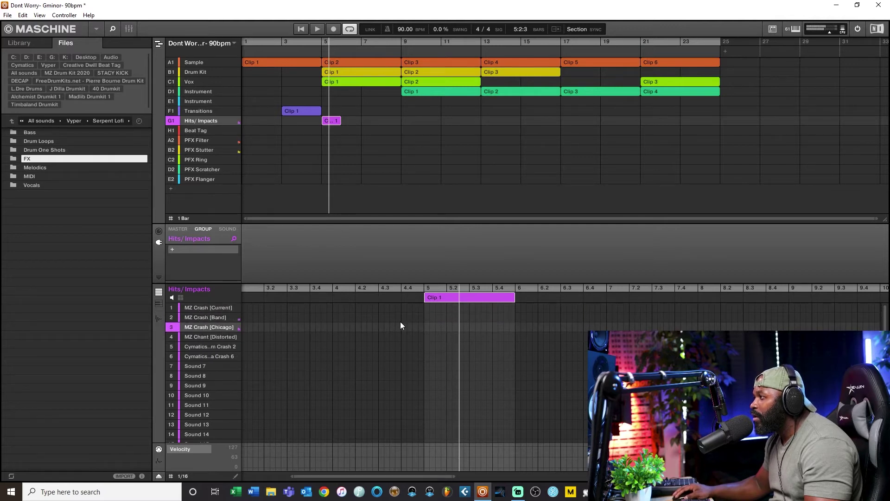
# Step: Place an MZ Crash [Chicago] hit at bar 5 in the Hits/Impacts clip
pyautogui.click(216, 306)
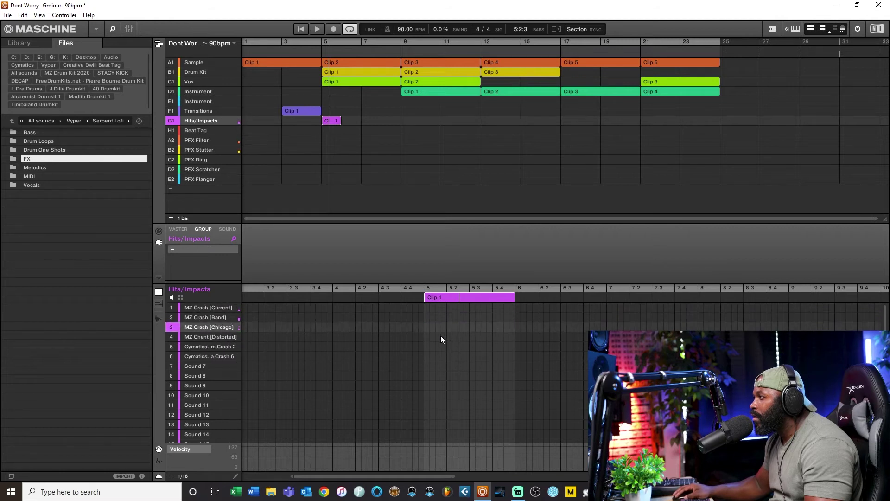
pyautogui.click(427, 327)
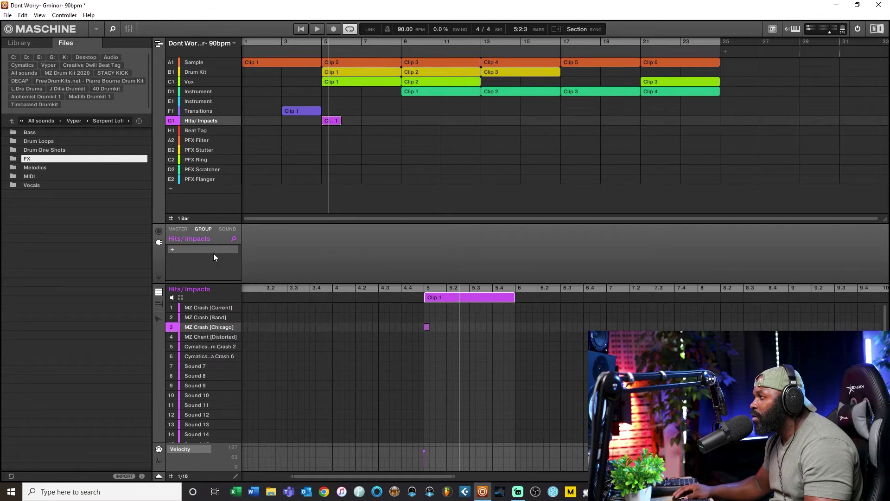
pyautogui.click(204, 319)
pyautogui.click(226, 230)
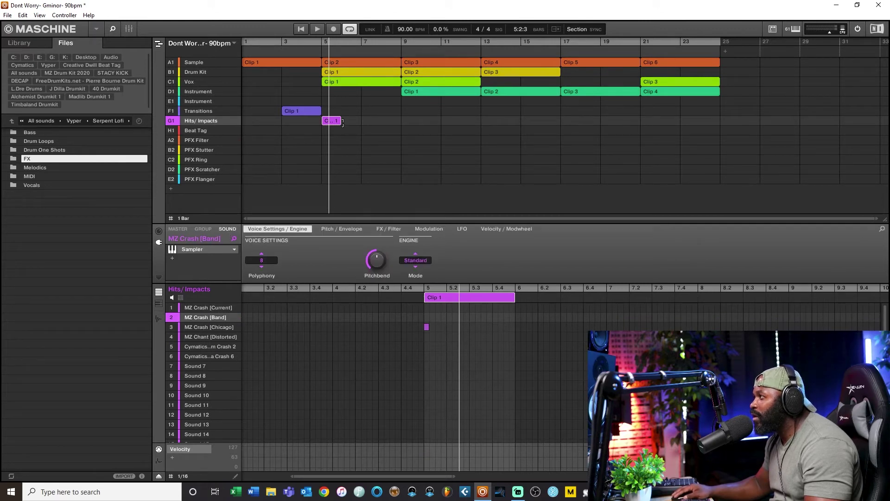
# Step: Set the arrangement grid to 1/8 and trim the Hits/Impacts clip to an eighth note
pyautogui.click(184, 218)
pyautogui.click(197, 261)
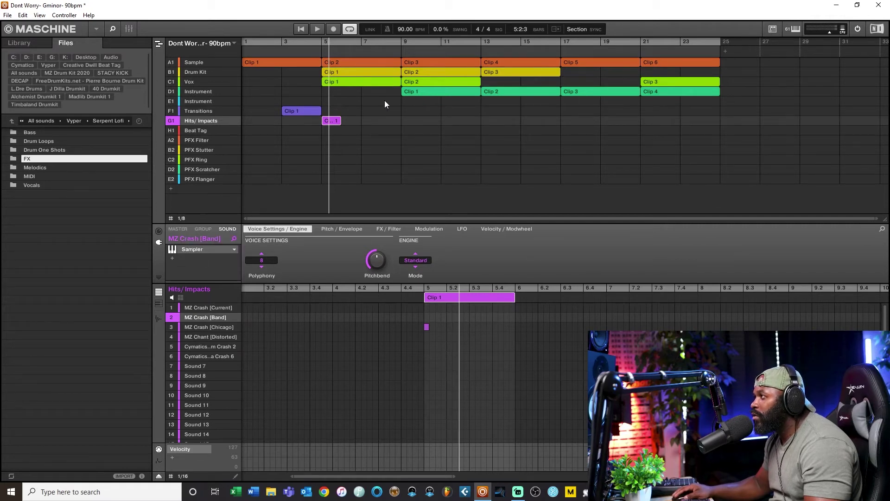
pyautogui.moveTo(339, 121); pyautogui.dragTo(327, 131)
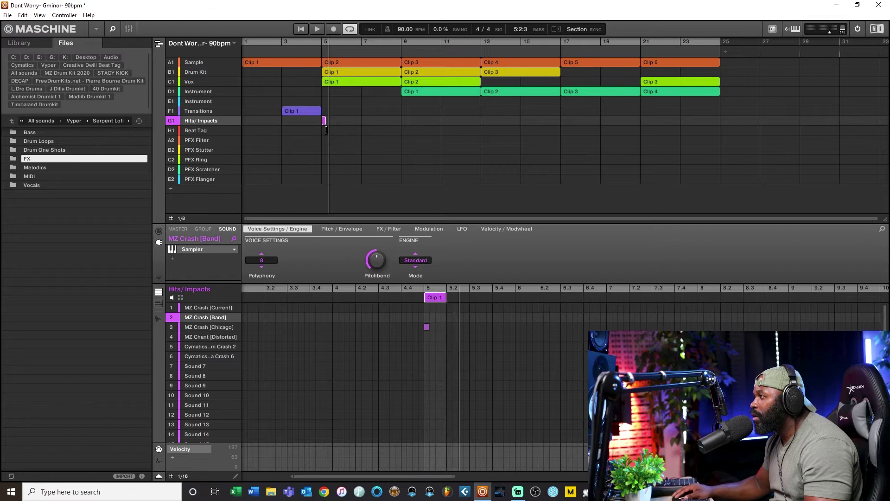
pyautogui.click(302, 29)
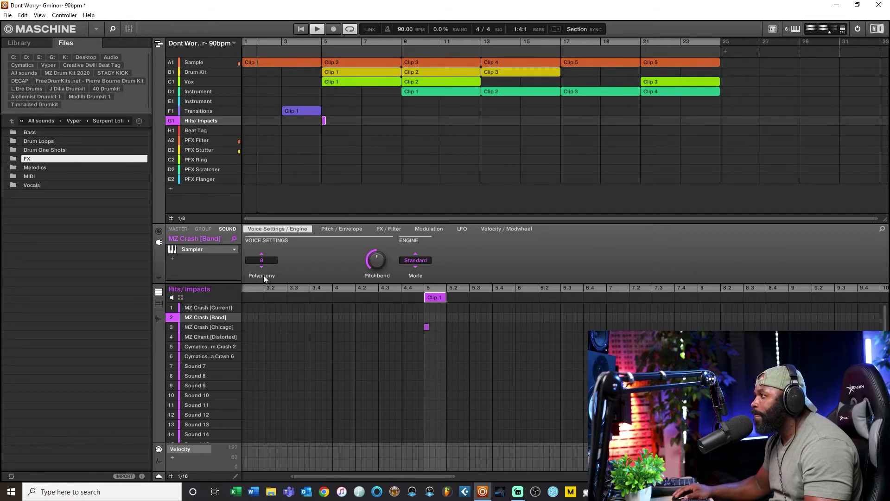
# Step: Layer a Cymatics Crash 2 hit on bar 5, stop playback, and select Transitions Clip 1
pyautogui.click(209, 335)
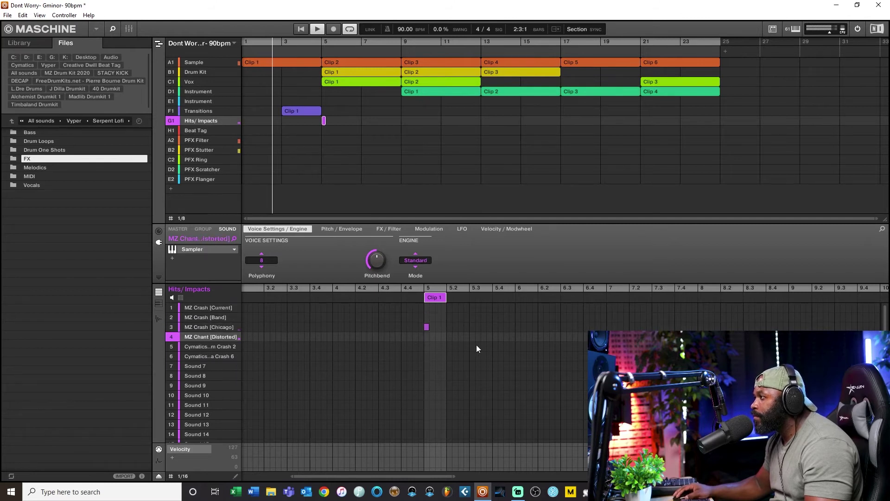
pyautogui.click(428, 347)
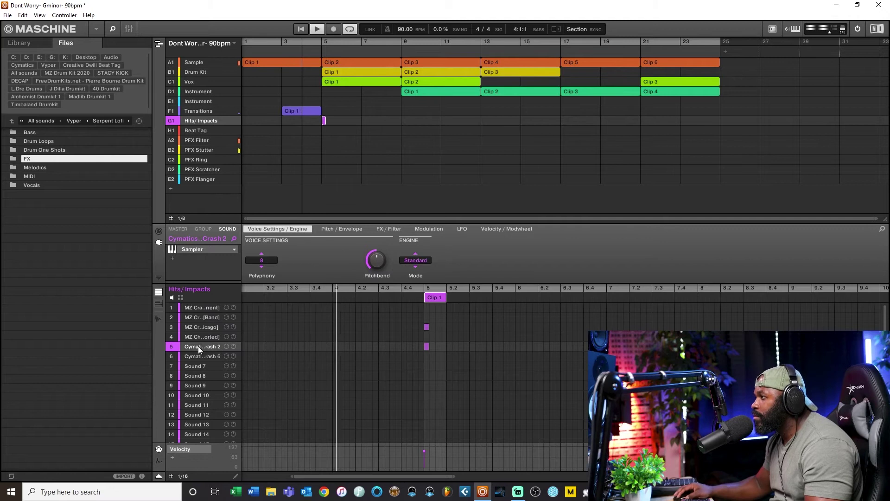
pyautogui.click(215, 336)
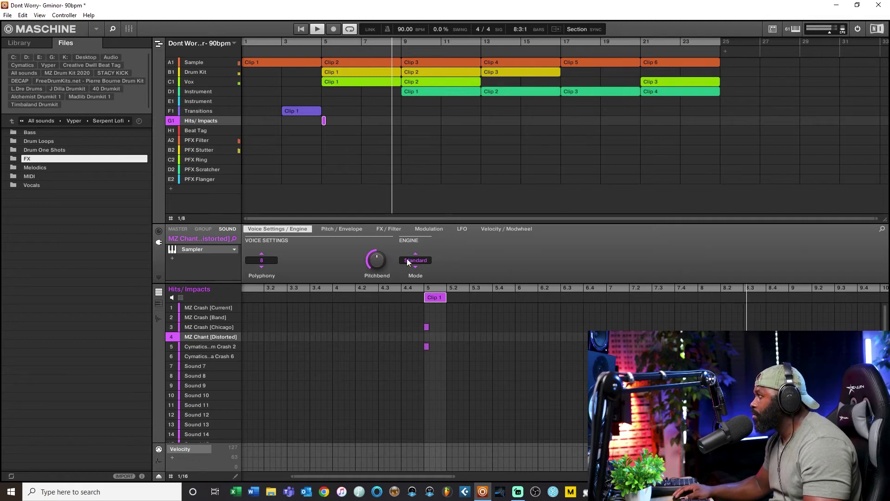
pyautogui.press('space')
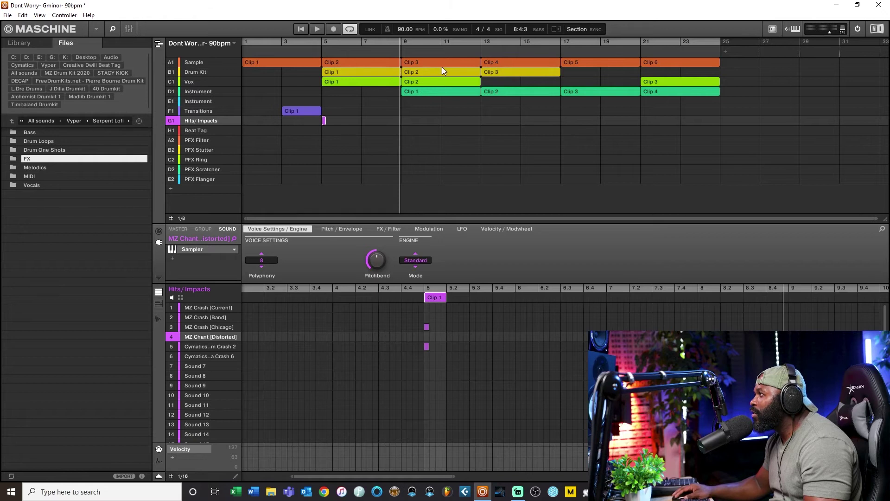
pyautogui.click(302, 112)
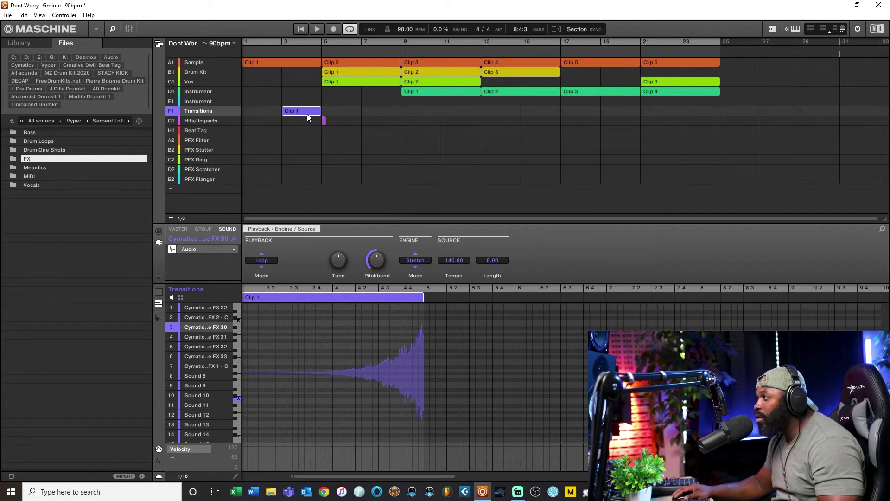
# Step: Duplicate Transitions Clip 1 to bar 11 as Clip 1 (1), leading into bar 13
pyautogui.moveTo(306, 111); pyautogui.dragTo(459, 112)
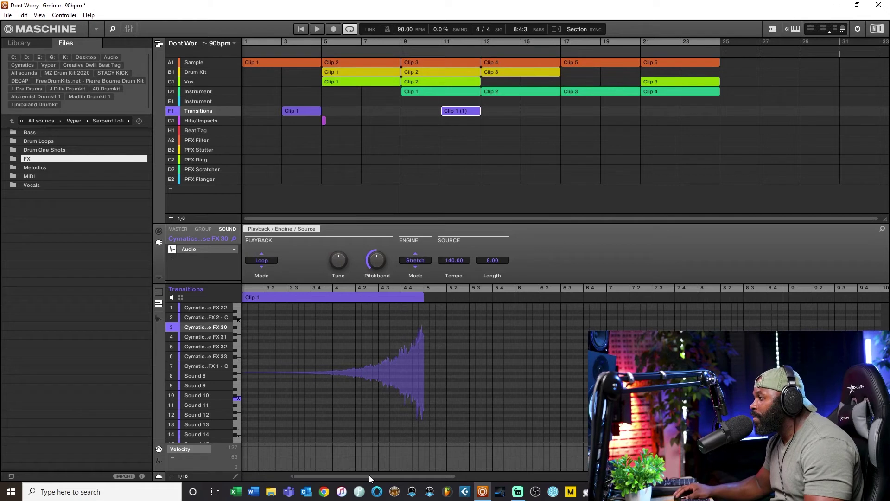
pyautogui.moveTo(367, 479); pyautogui.dragTo(497, 479)
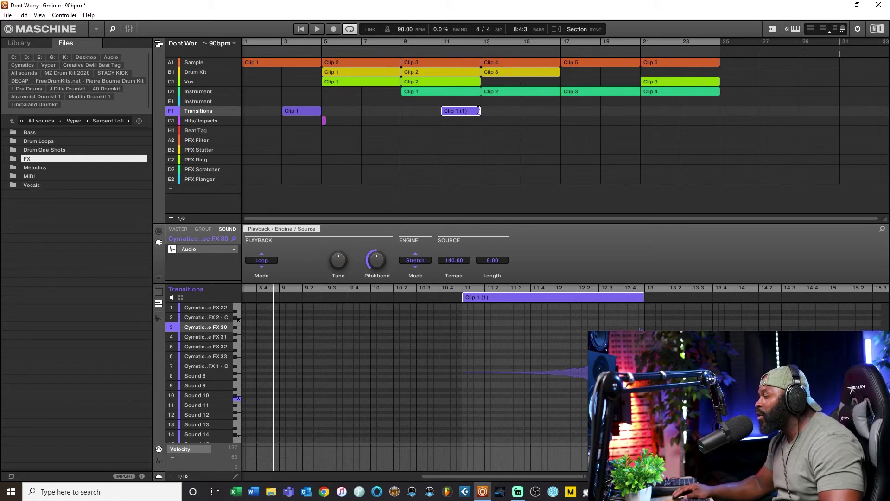
# Step: Trim Drum Kit Clip 2 to end around bar 12.2, just before Clip 3
pyautogui.click(466, 74)
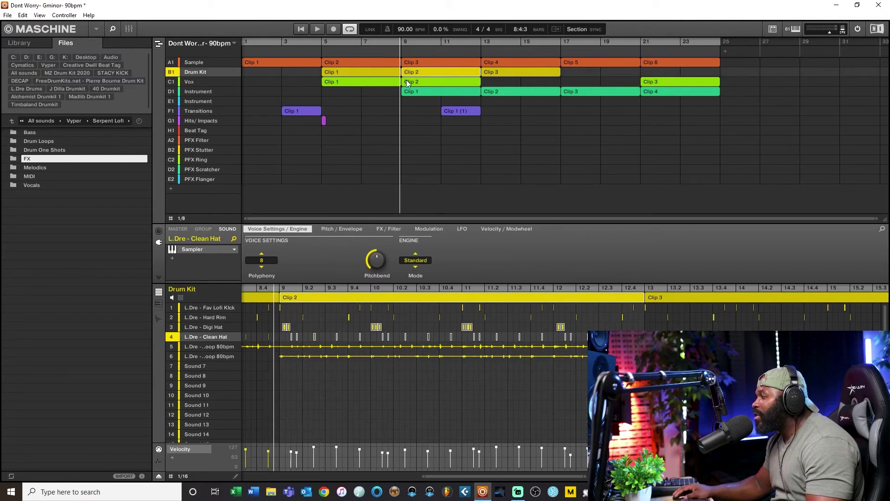
pyautogui.moveTo(479, 73); pyautogui.dragTo(470, 74)
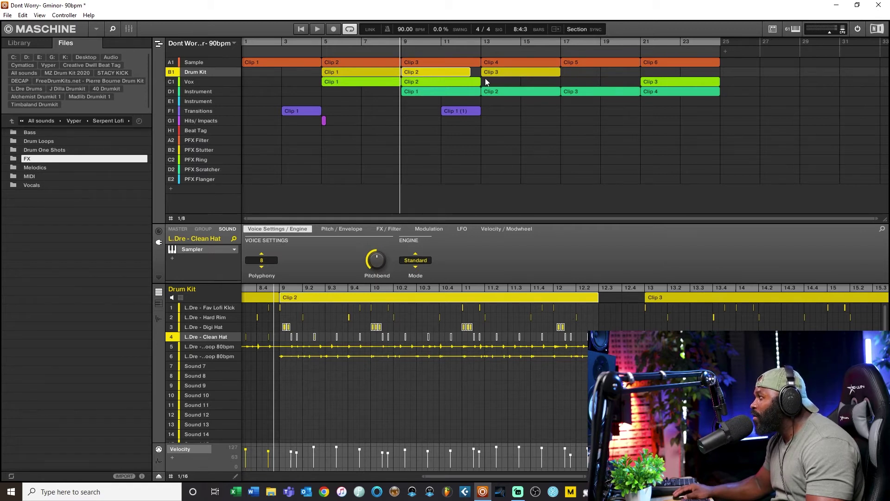
pyautogui.click(500, 70)
pyautogui.click(436, 70)
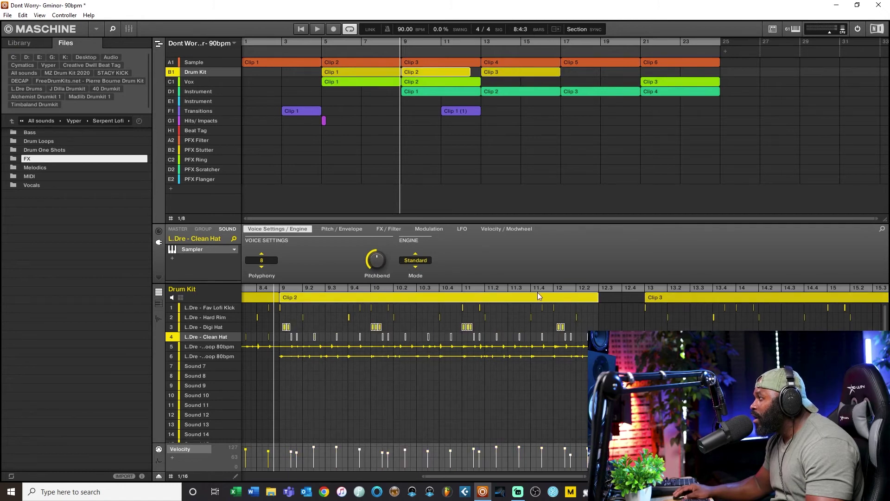